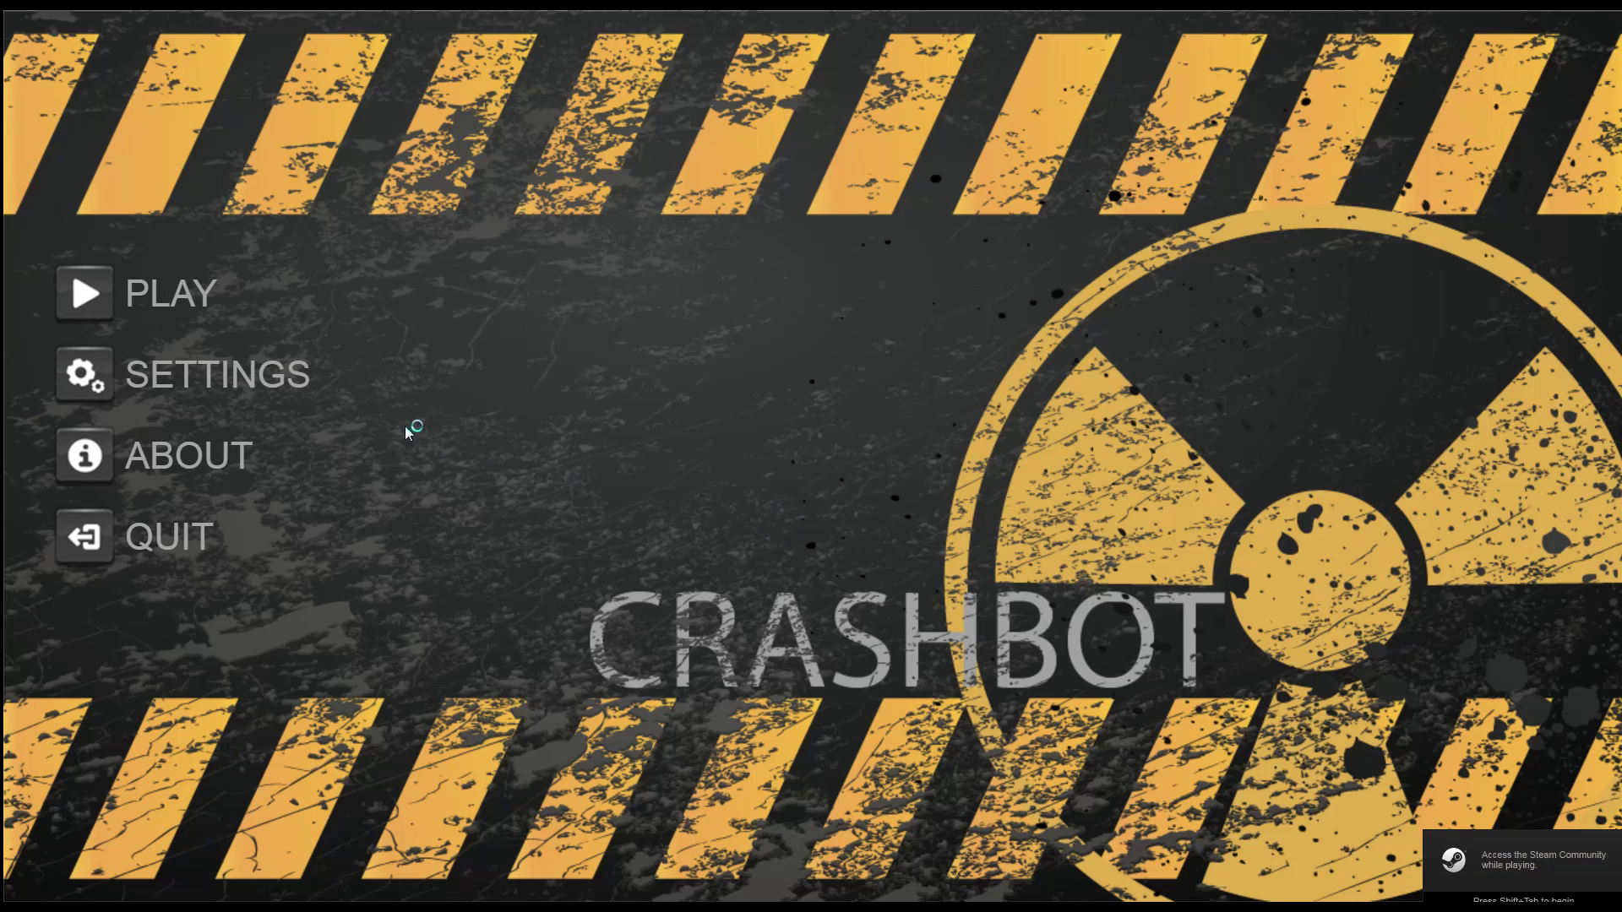
# Open SETTINGS from the Crashbot main menu.
pyautogui.click(114, 386)
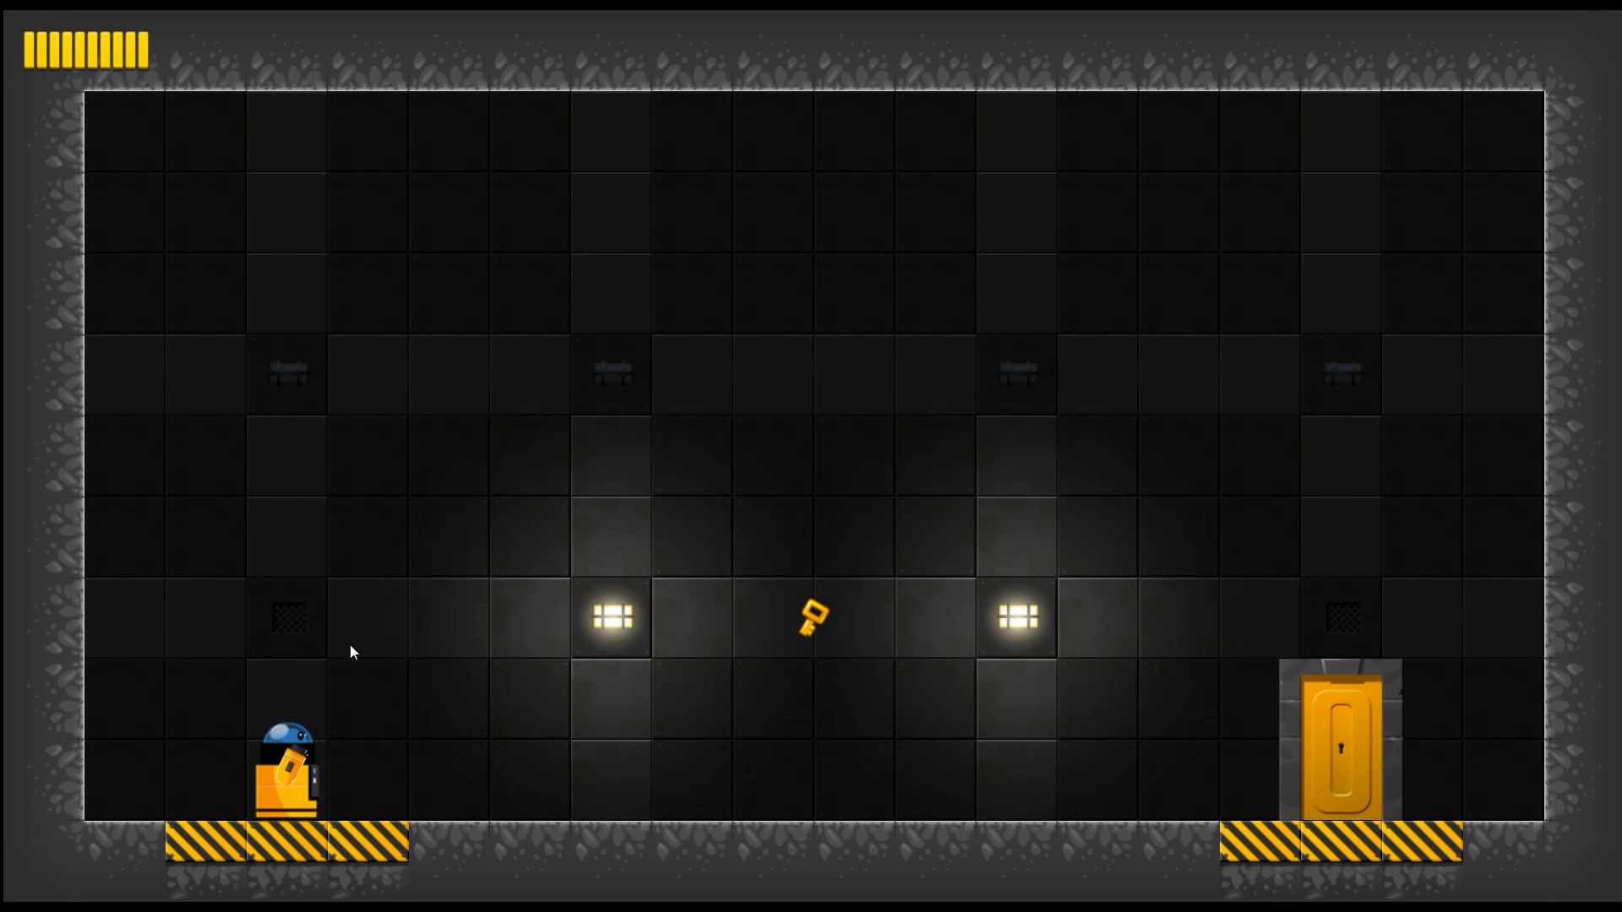
# Walk the robot right and jump to grab the floating key.
pyautogui.press('d')
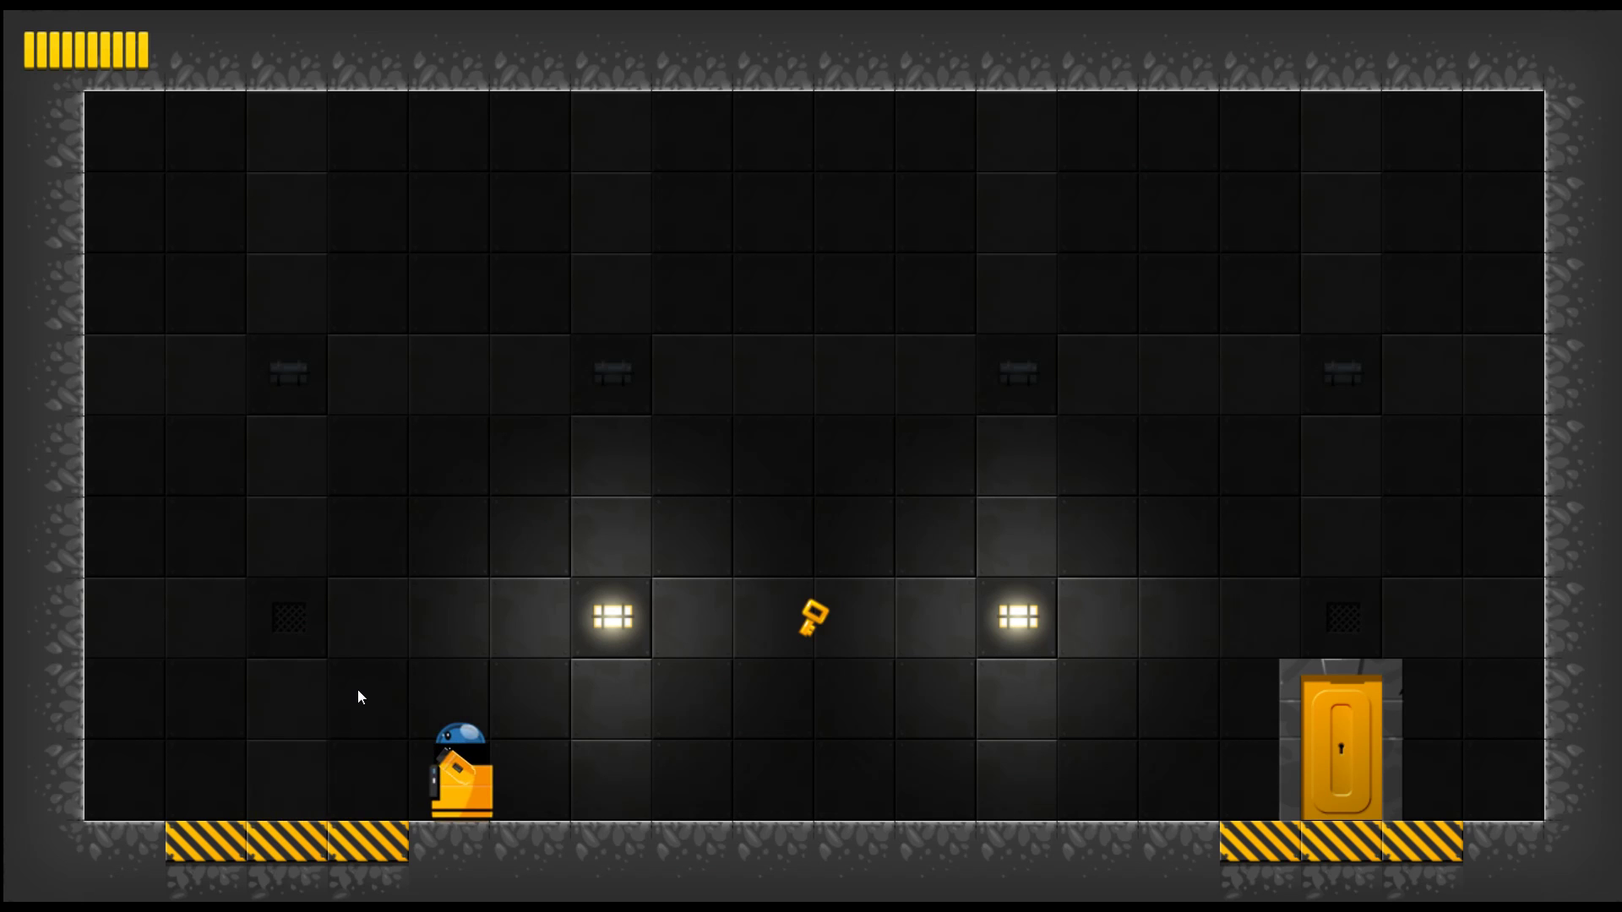
pyautogui.press('a')
pyautogui.press('d')
pyautogui.press('d')
pyautogui.press('space')
pyautogui.press('space')
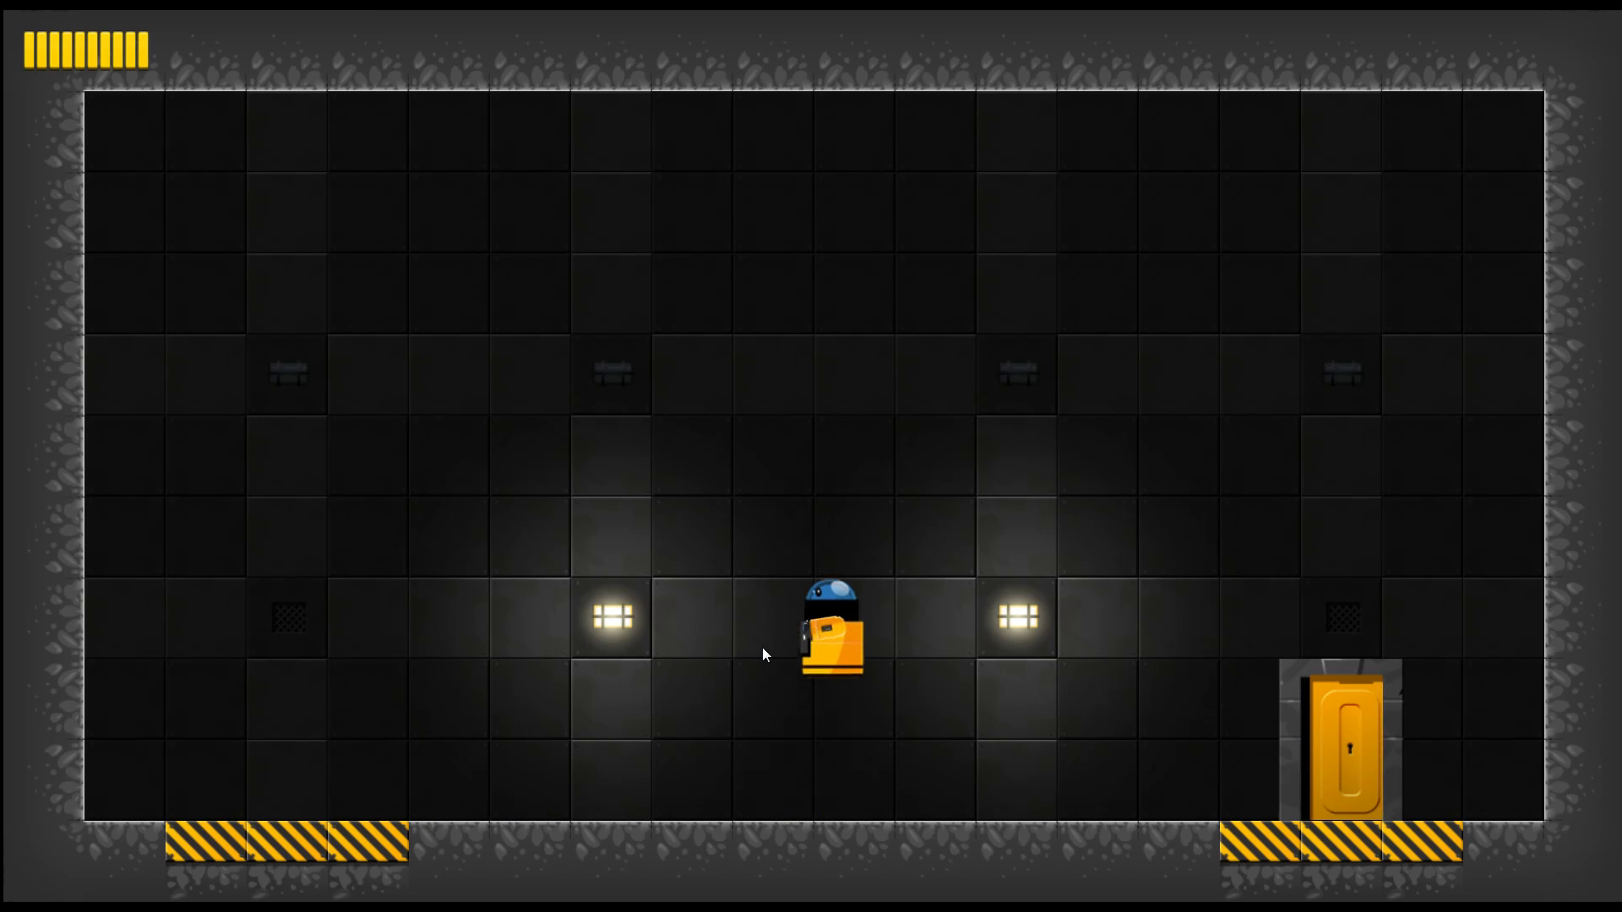
# Walk right, firing shots up and to the right, and exit through the opened door.
pyautogui.press('d')
pyautogui.click(679, 541)
pyautogui.click(748, 512)
pyautogui.click(1065, 467)
pyautogui.press('d')
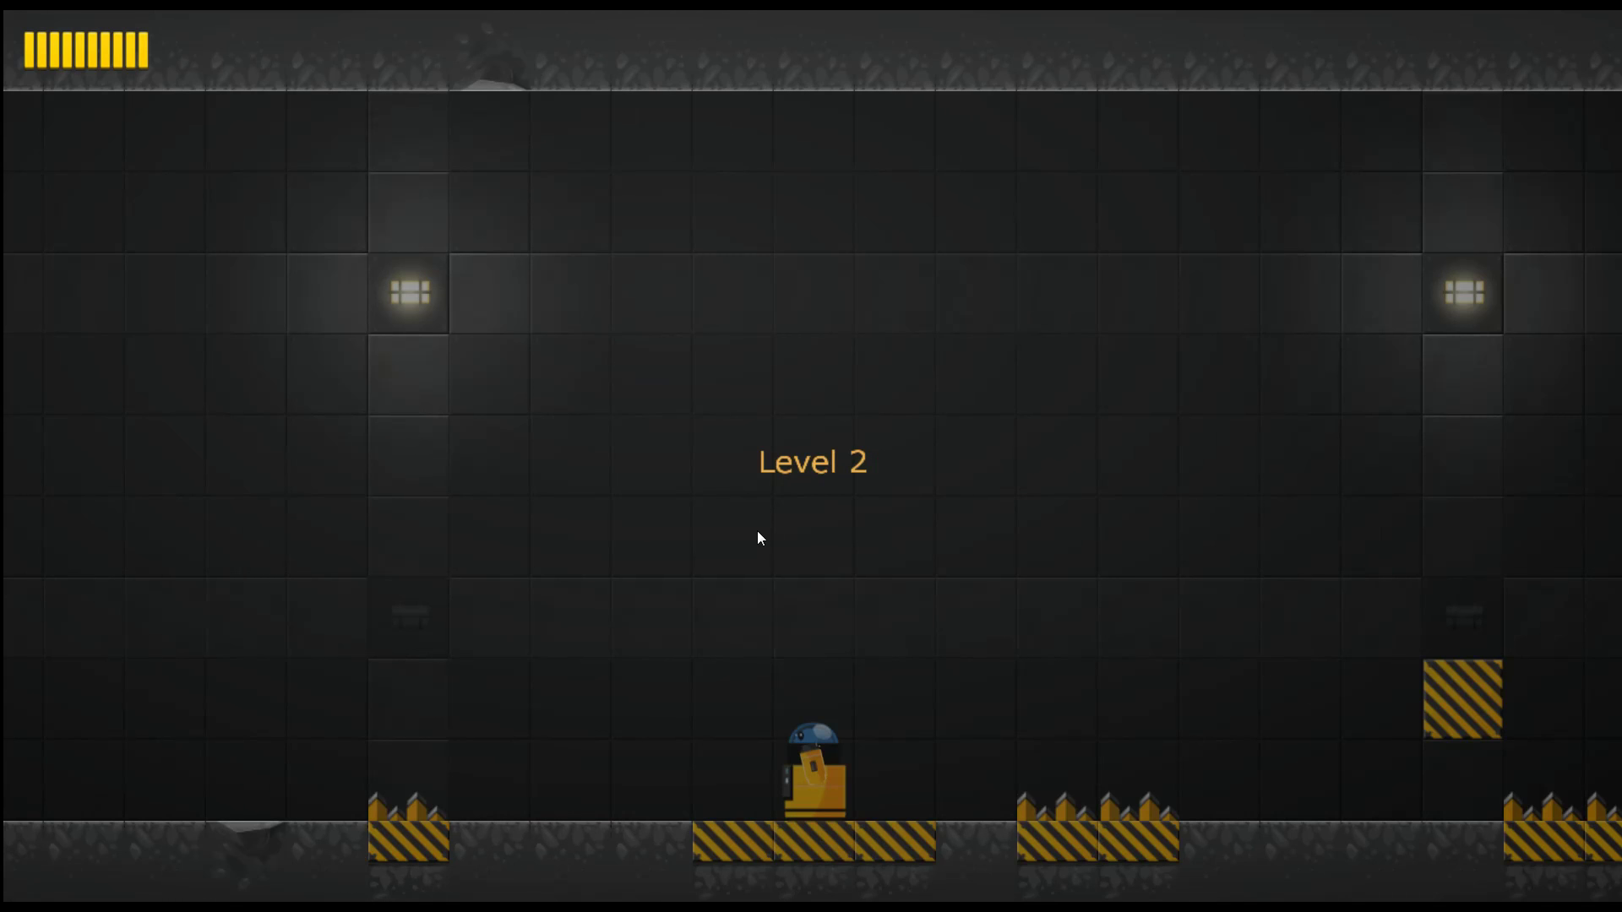
pyautogui.press('a')
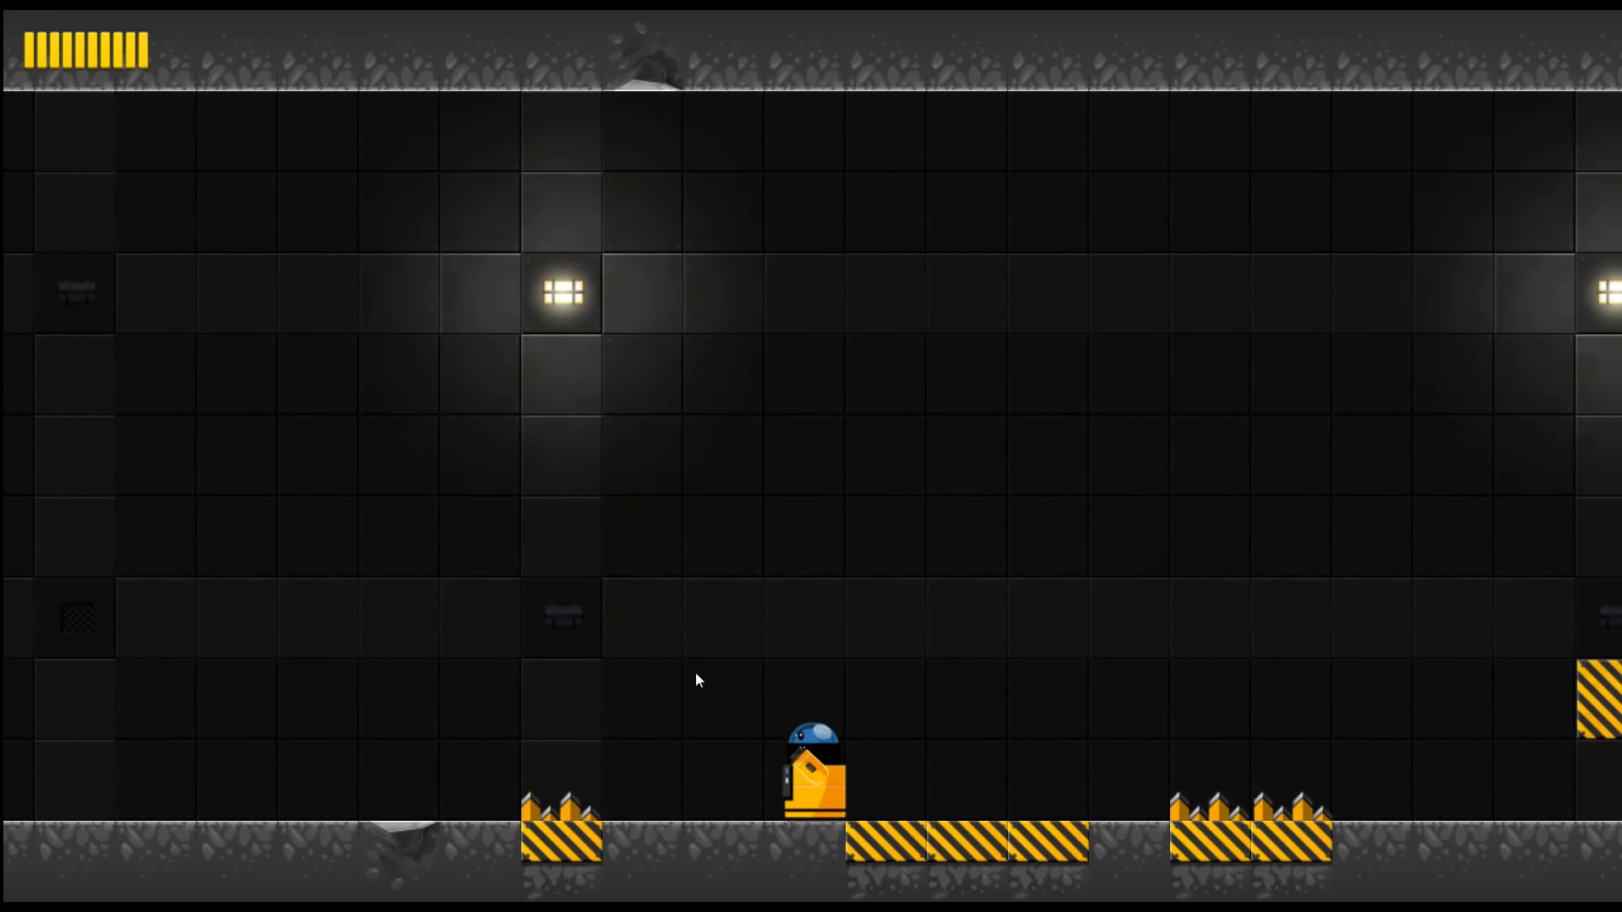
pyautogui.press('a')
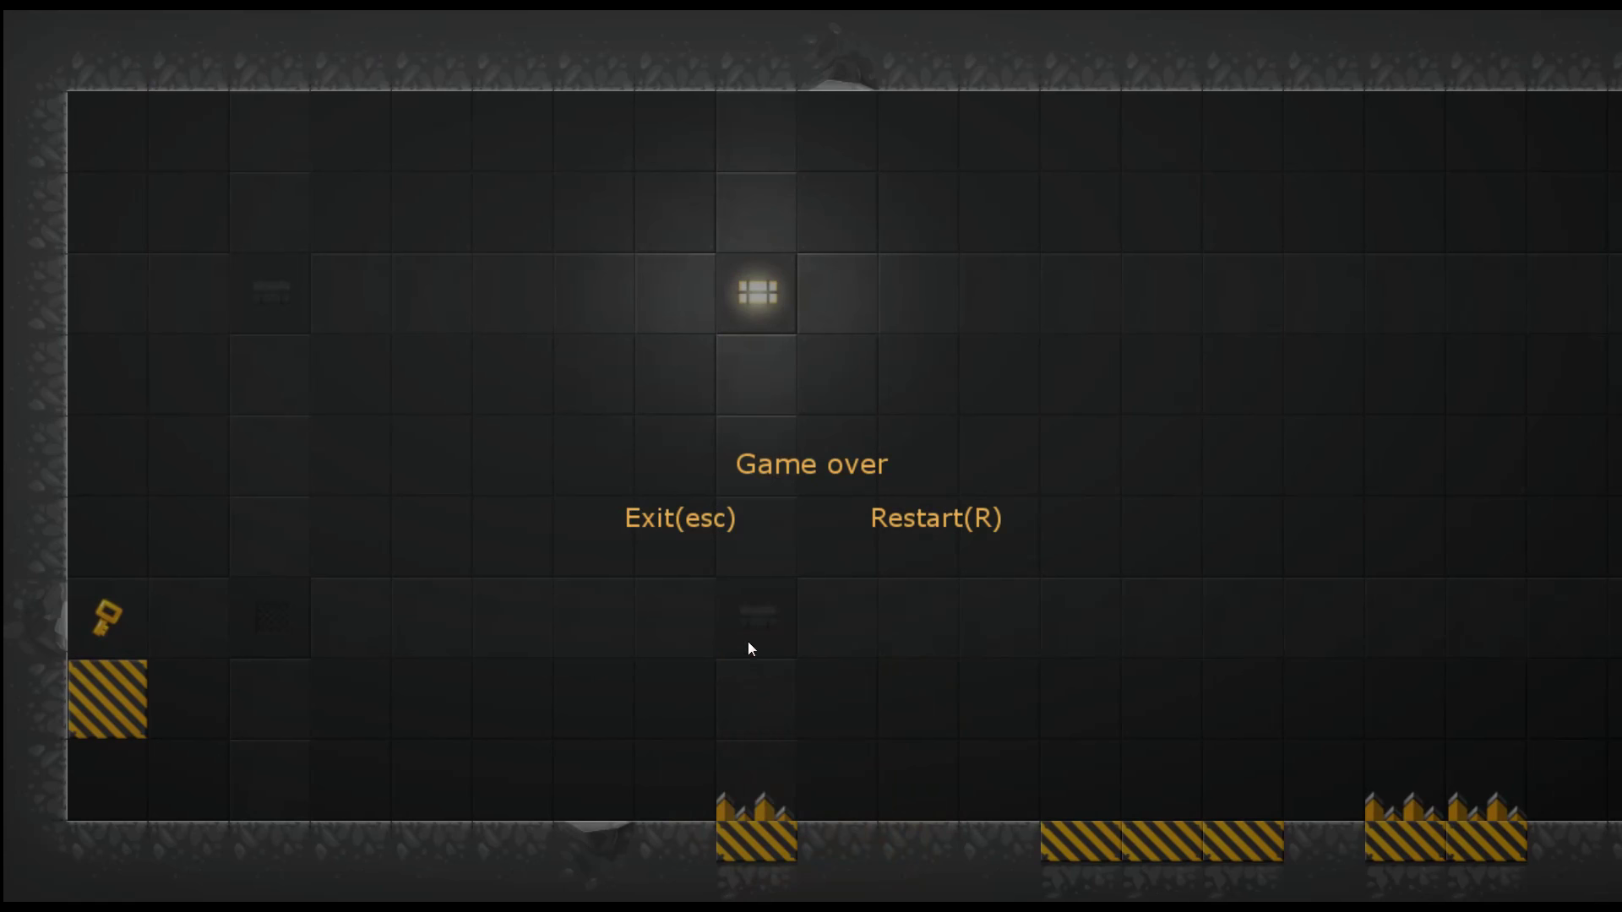
pyautogui.click(909, 530)
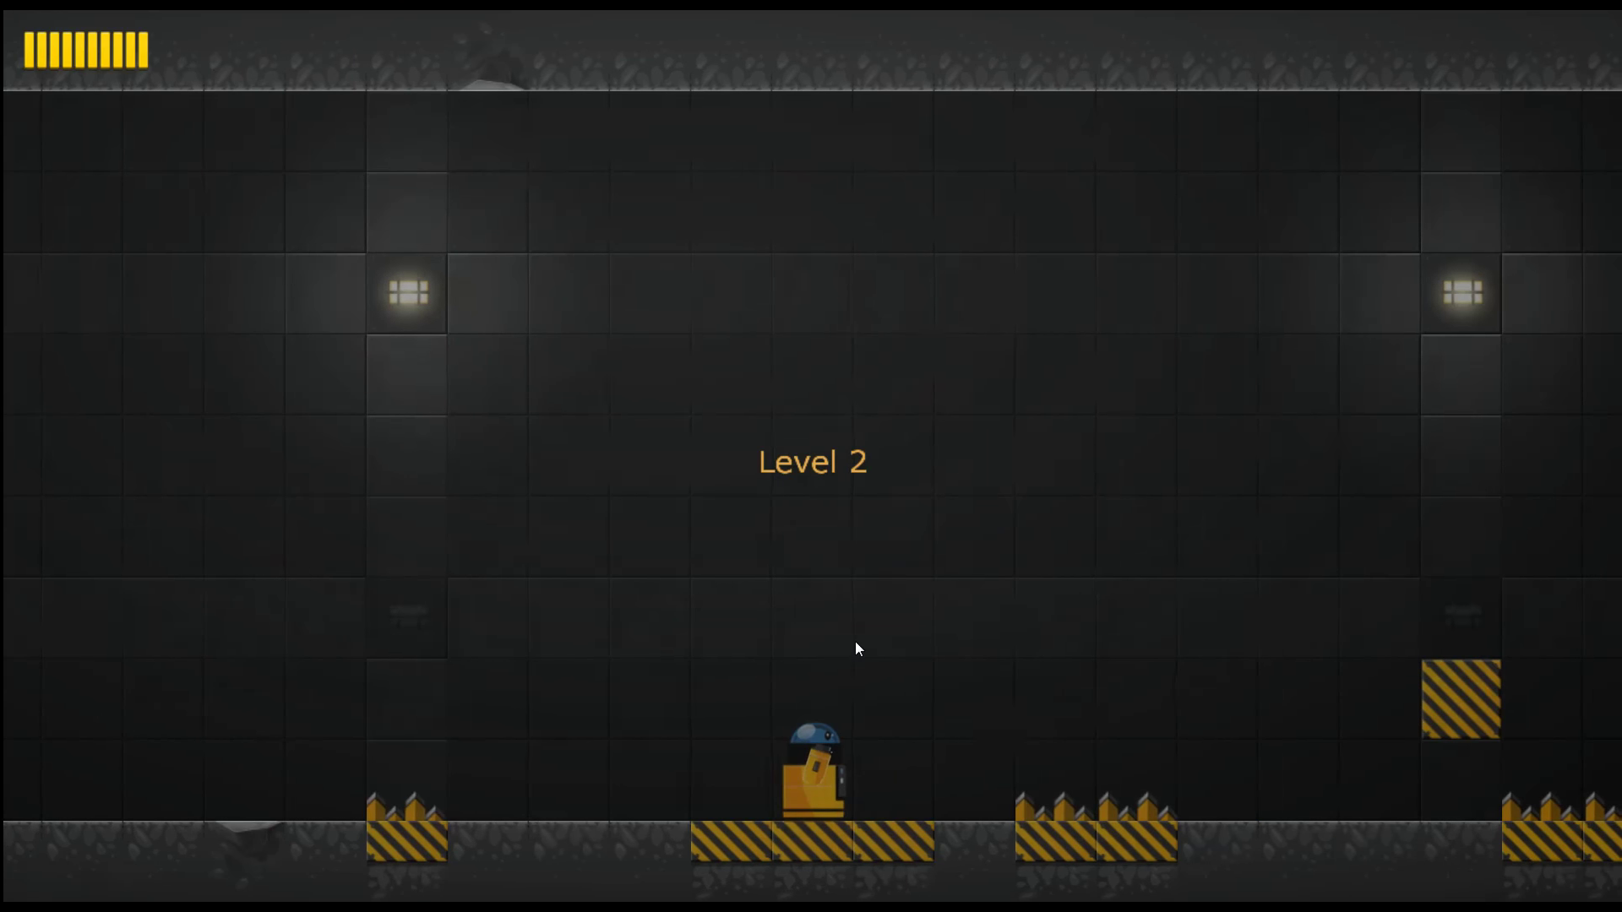
pyautogui.press('d')
pyautogui.press('w')
pyautogui.press('d')
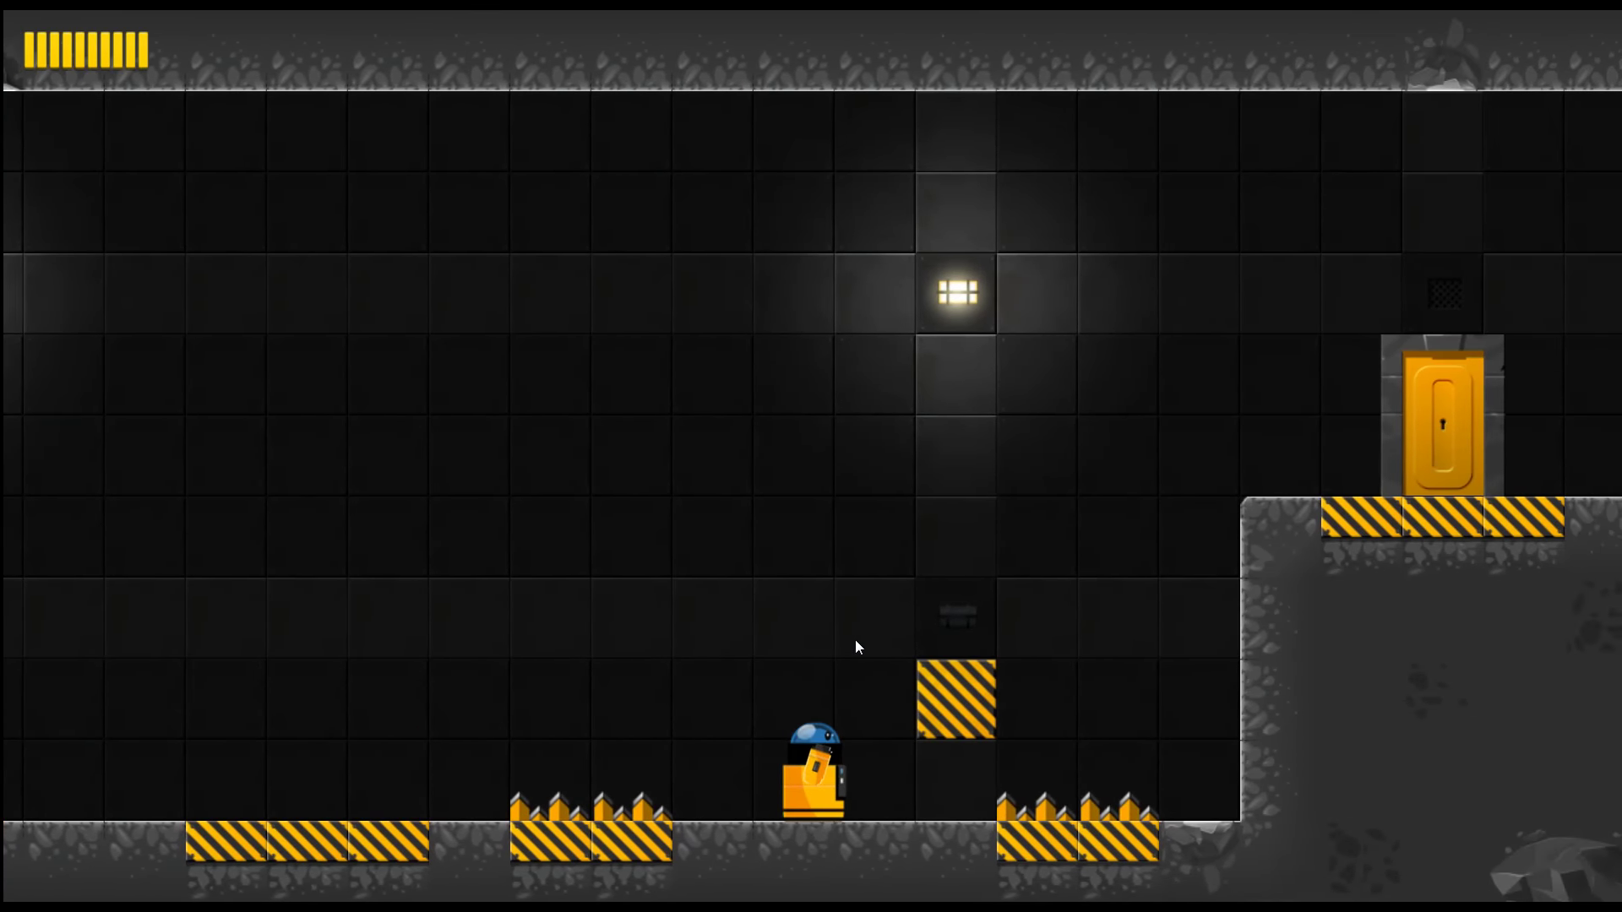
pyautogui.press('d')
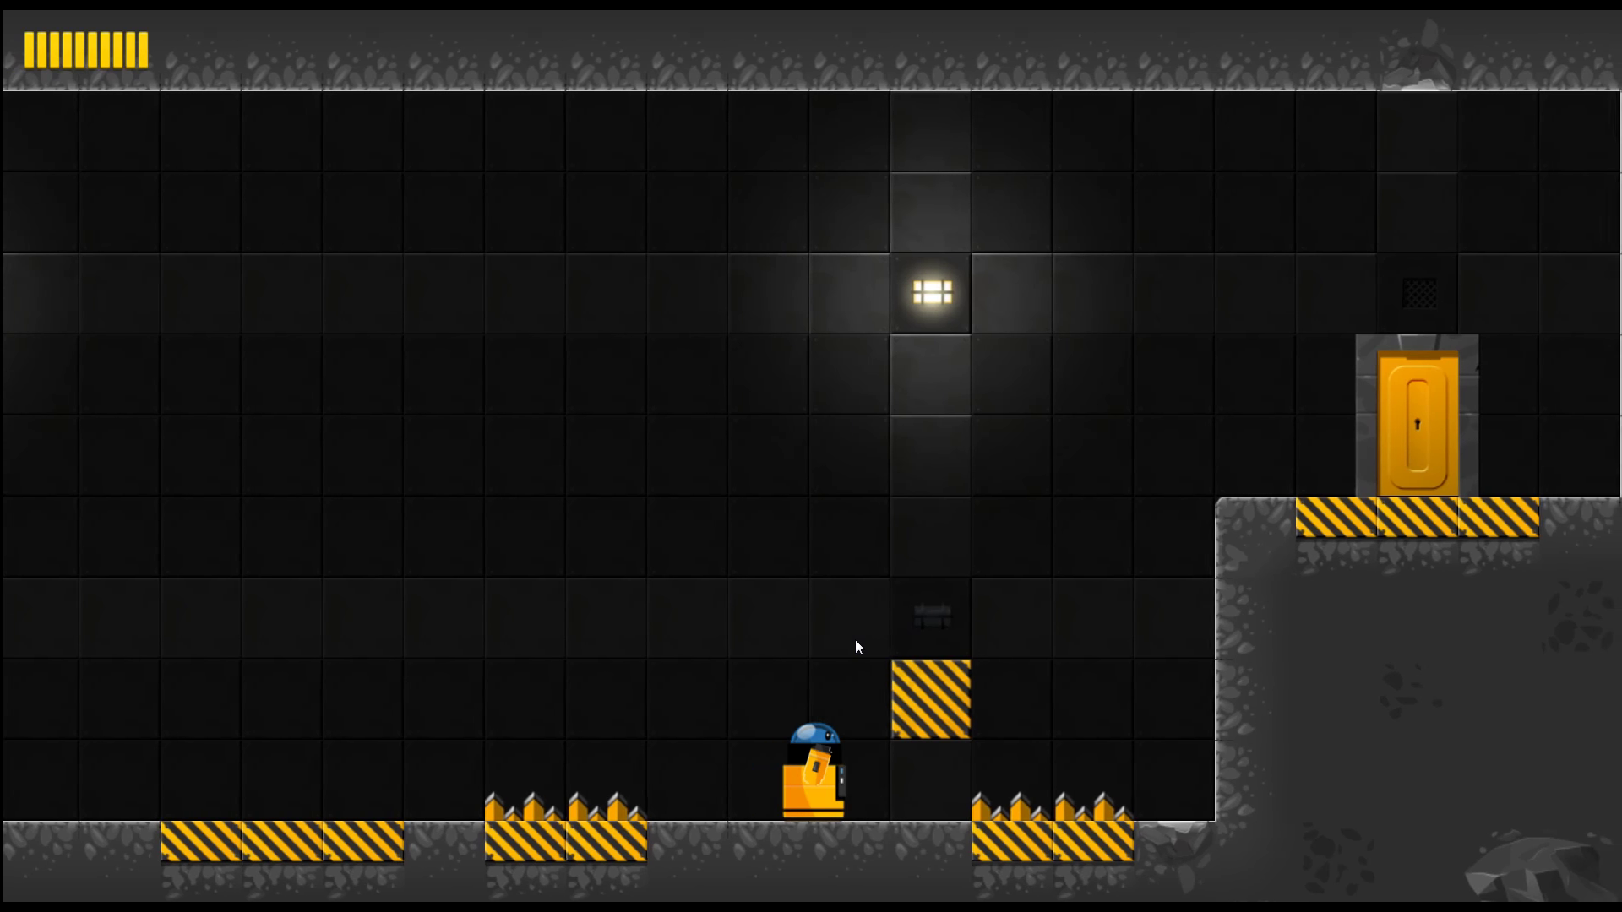
pyautogui.press('w')
pyautogui.press('a')
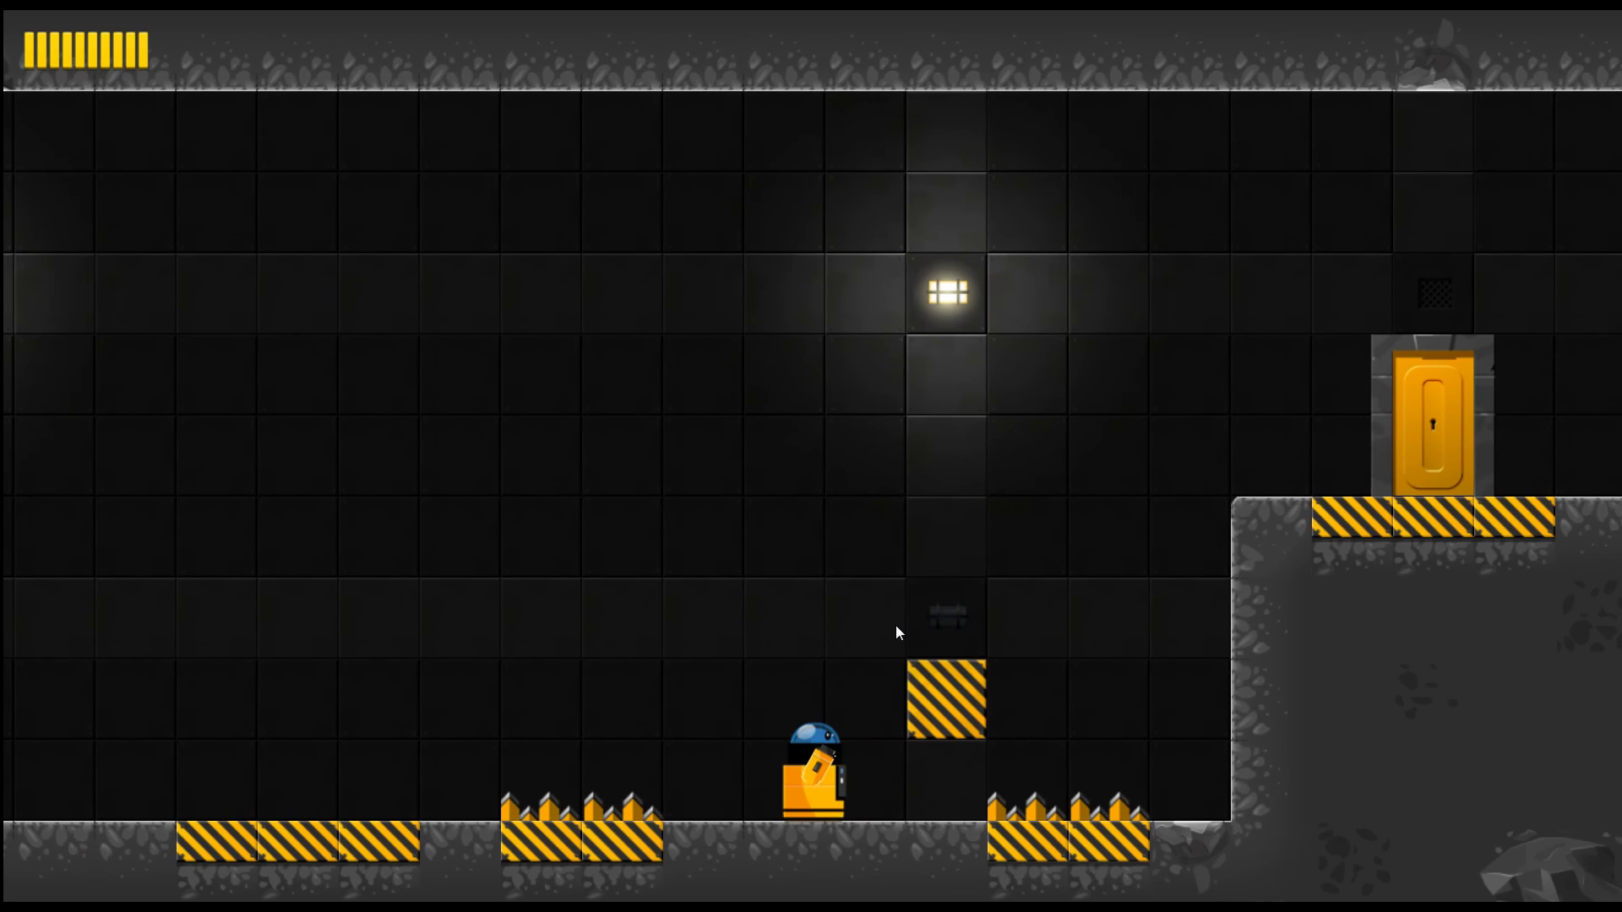
pyautogui.press('w')
pyautogui.press('d')
pyautogui.press('w')
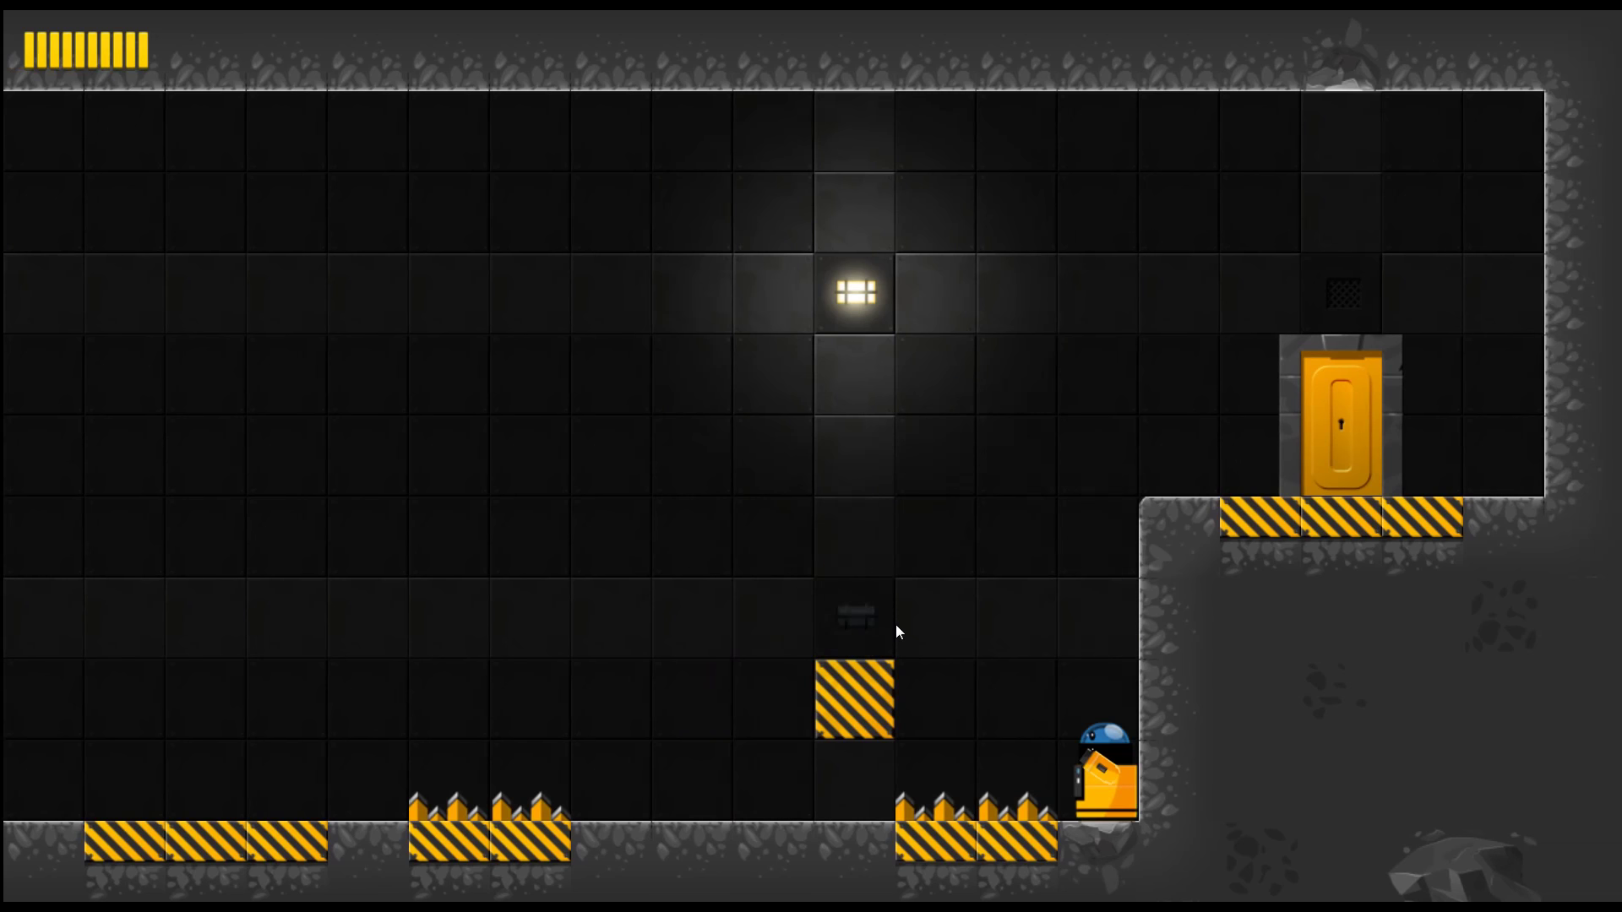
pyautogui.press('w')
pyautogui.press('a')
pyautogui.press('w')
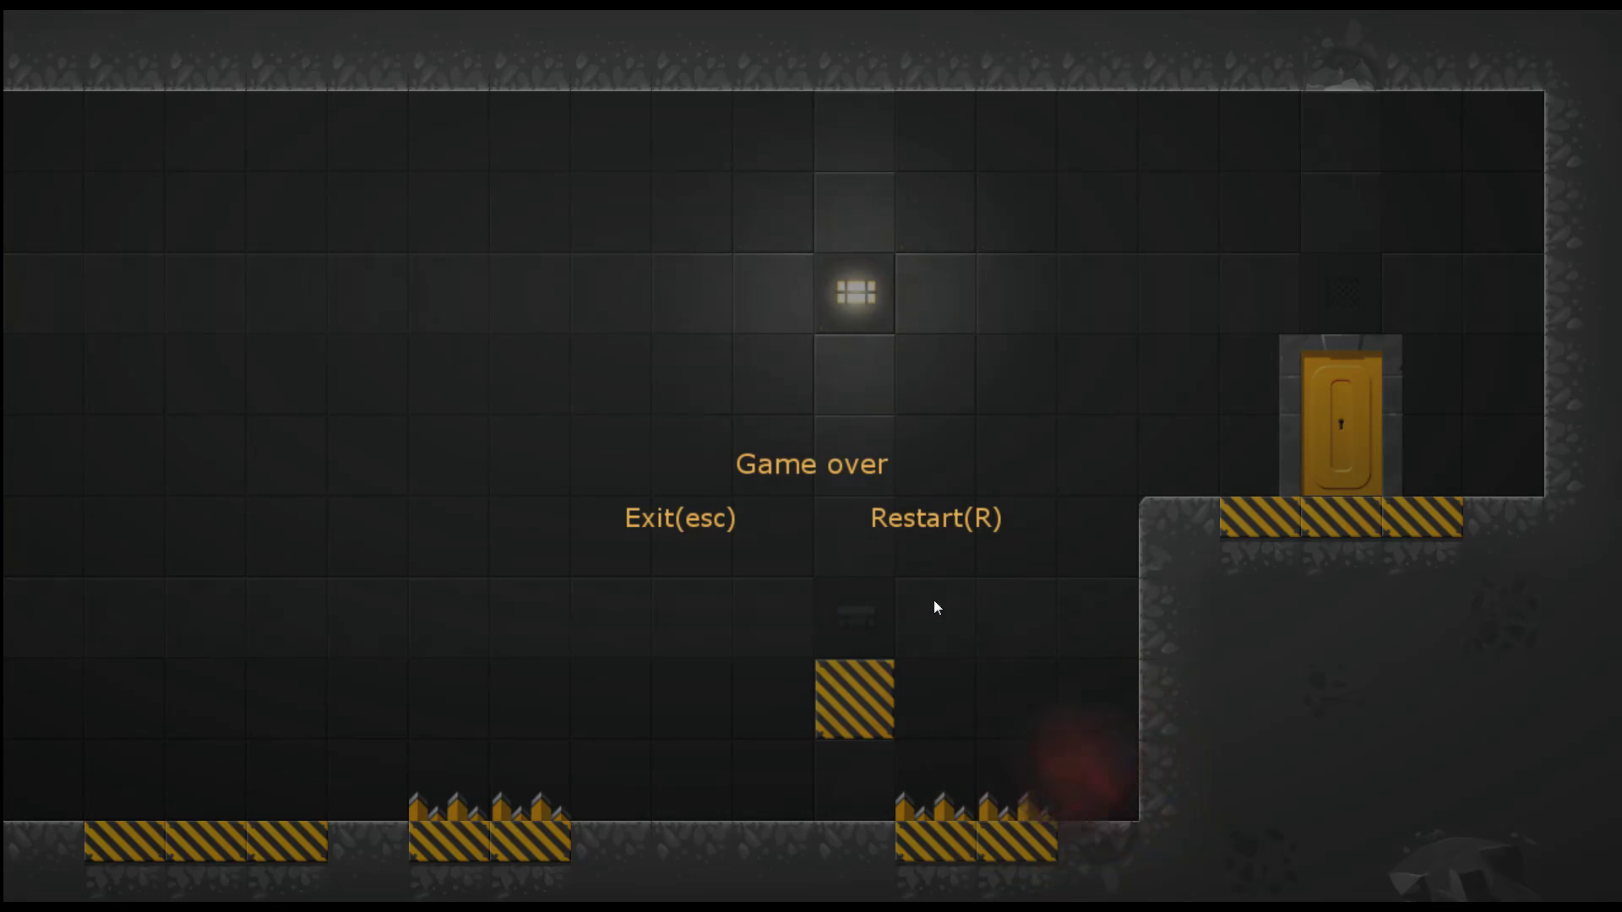
pyautogui.press('r')
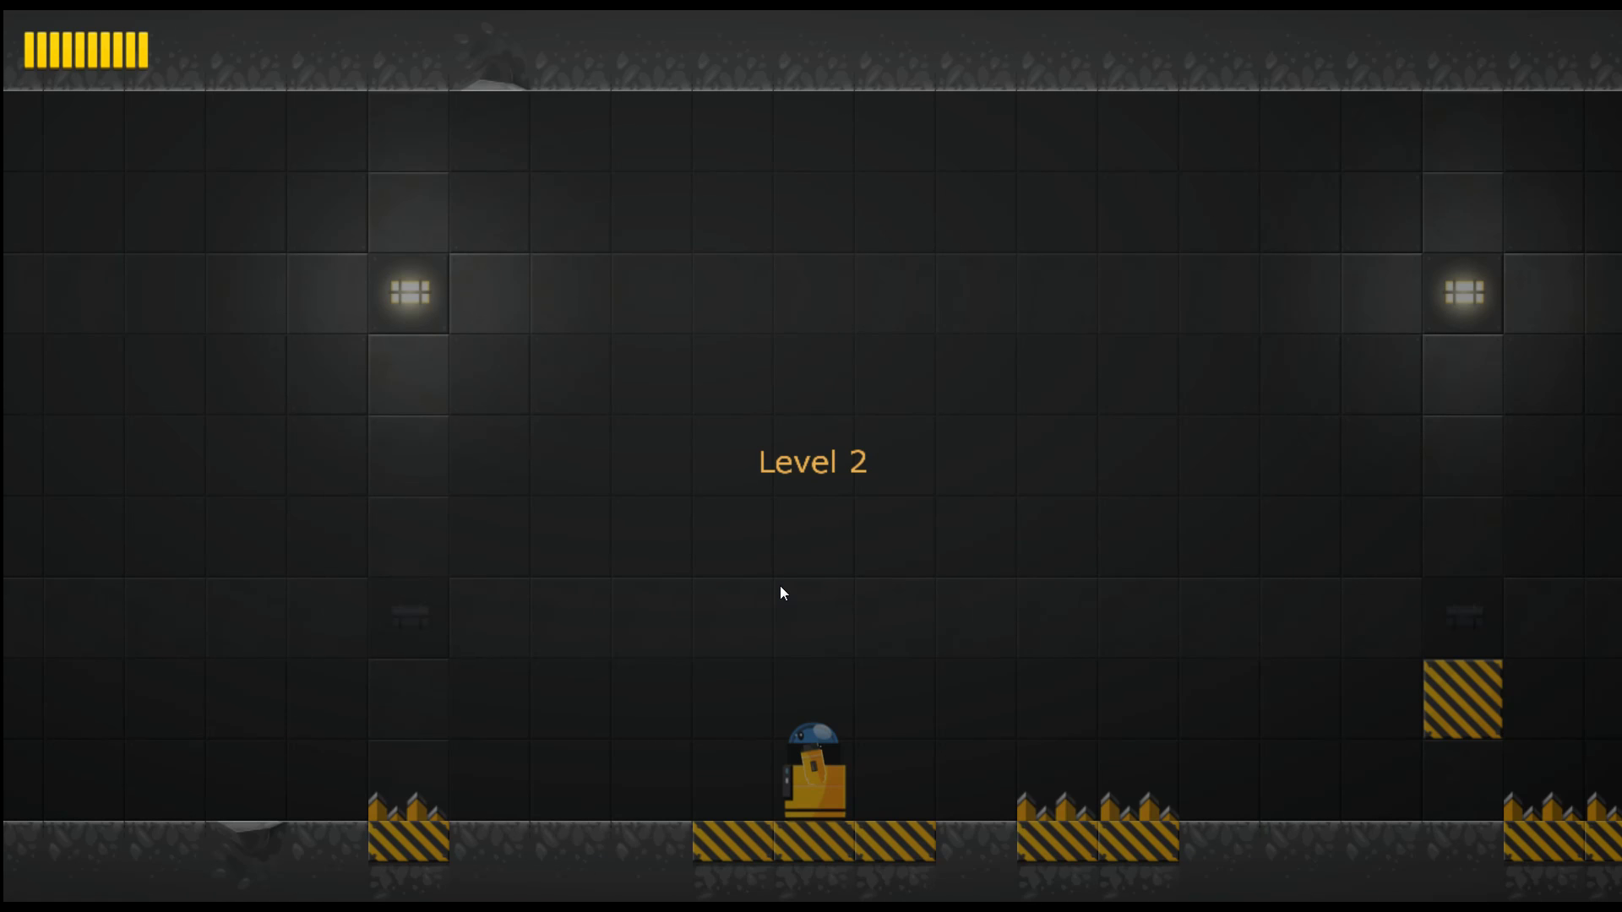
pyautogui.press('Left')
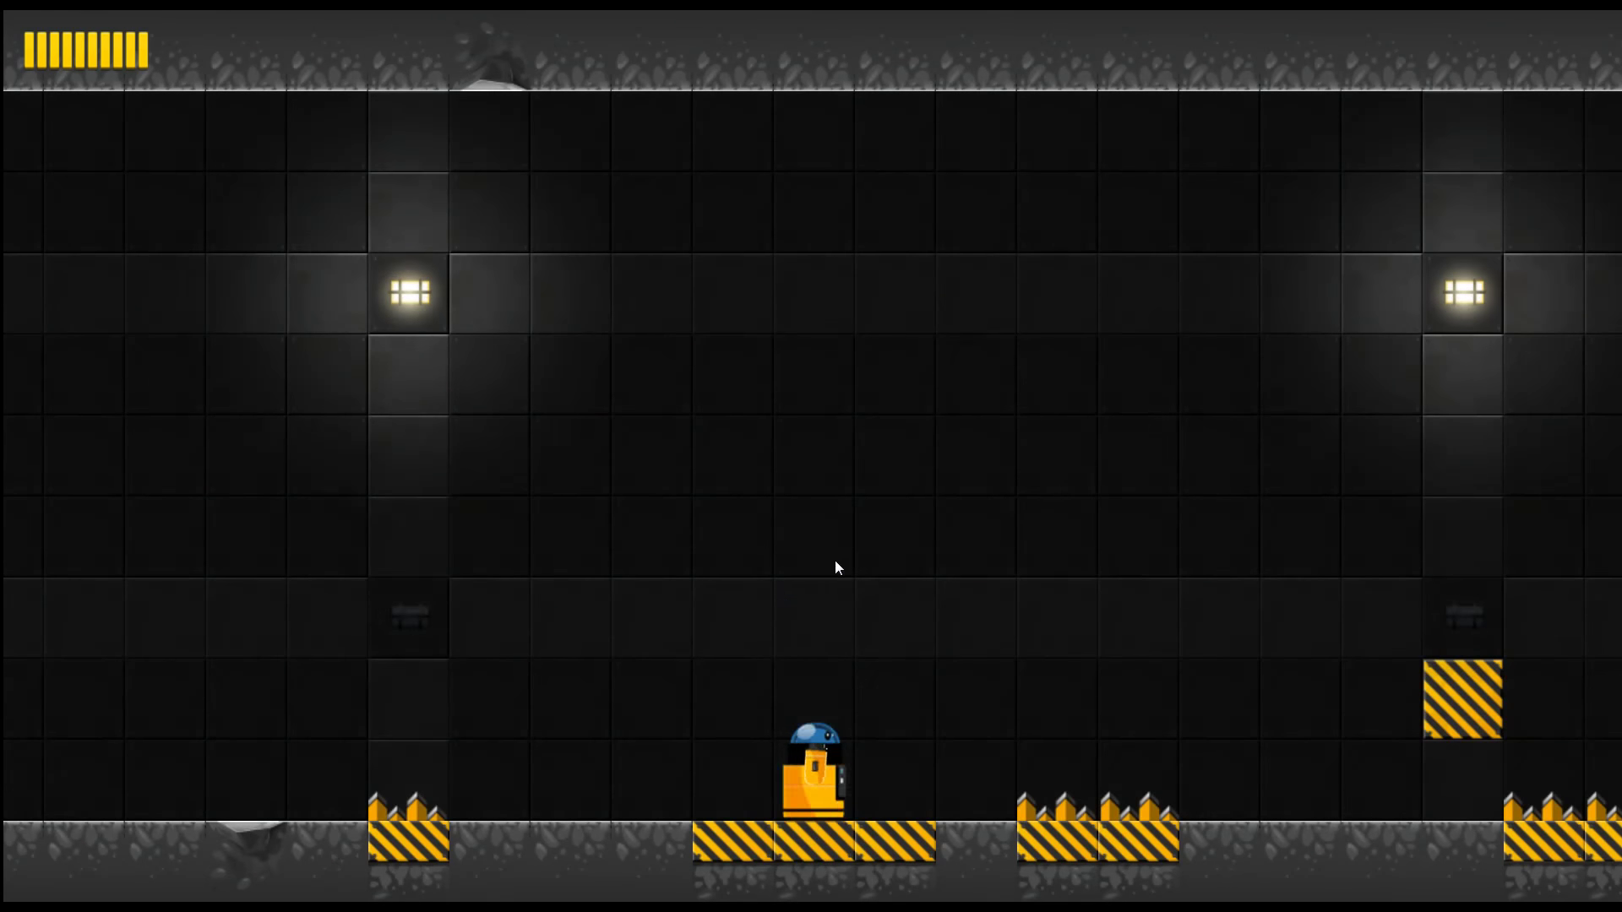
pyautogui.press('Left')
pyautogui.press('Left')
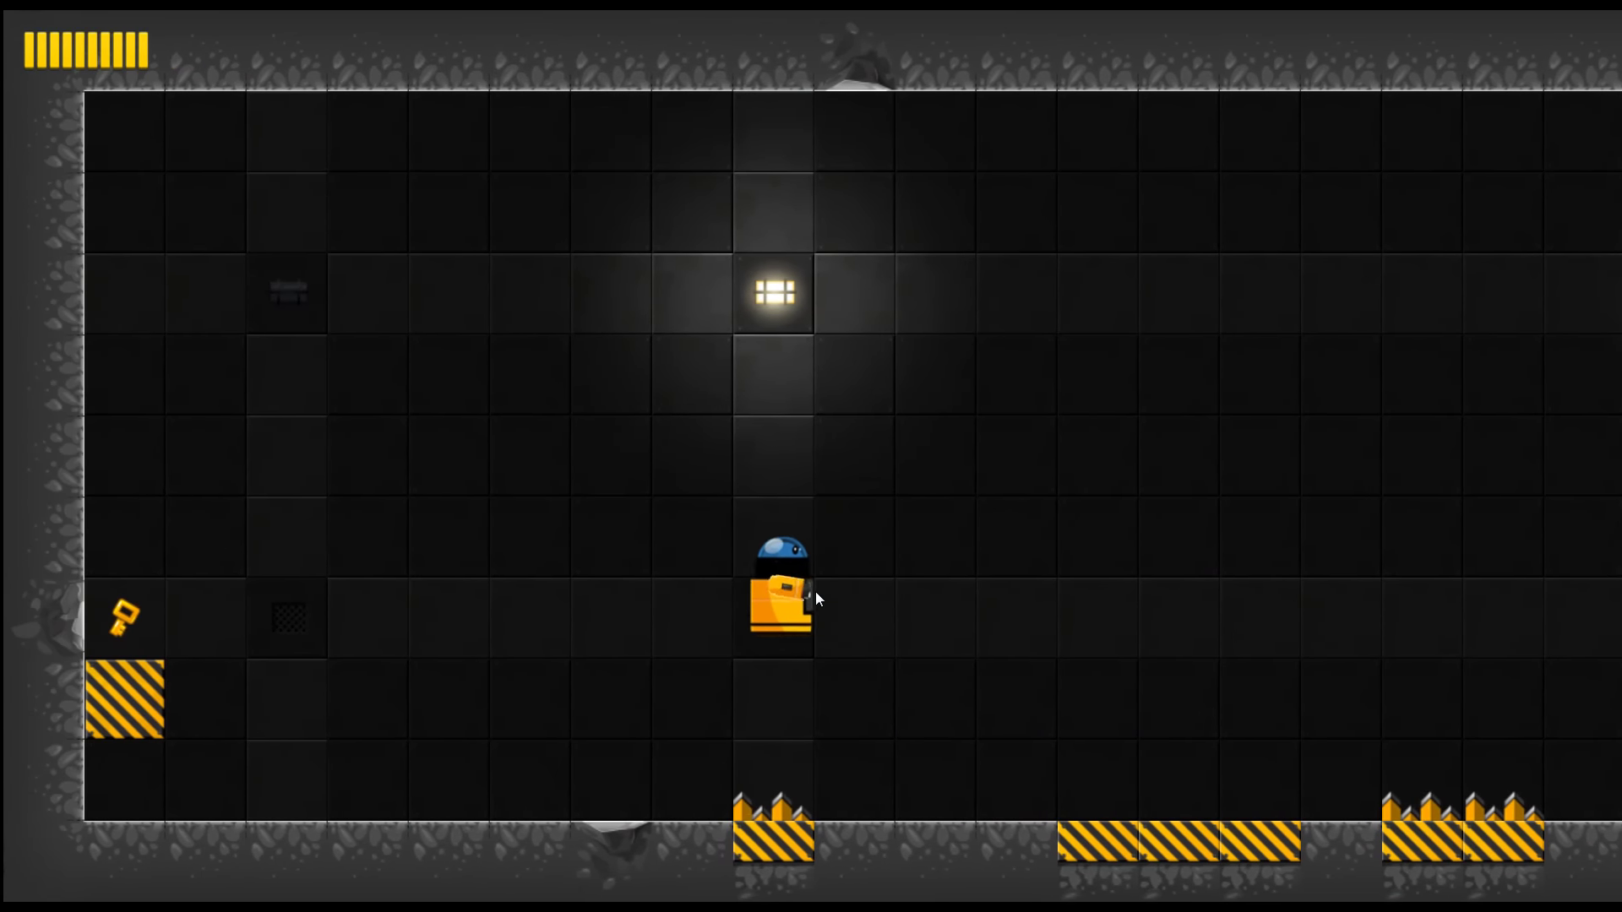
pyautogui.press('Up')
pyautogui.press('Left')
pyautogui.press('Right')
pyautogui.press('Left')
pyautogui.press('Up')
pyautogui.press('Left')
pyautogui.press('Right')
pyautogui.press('Up')
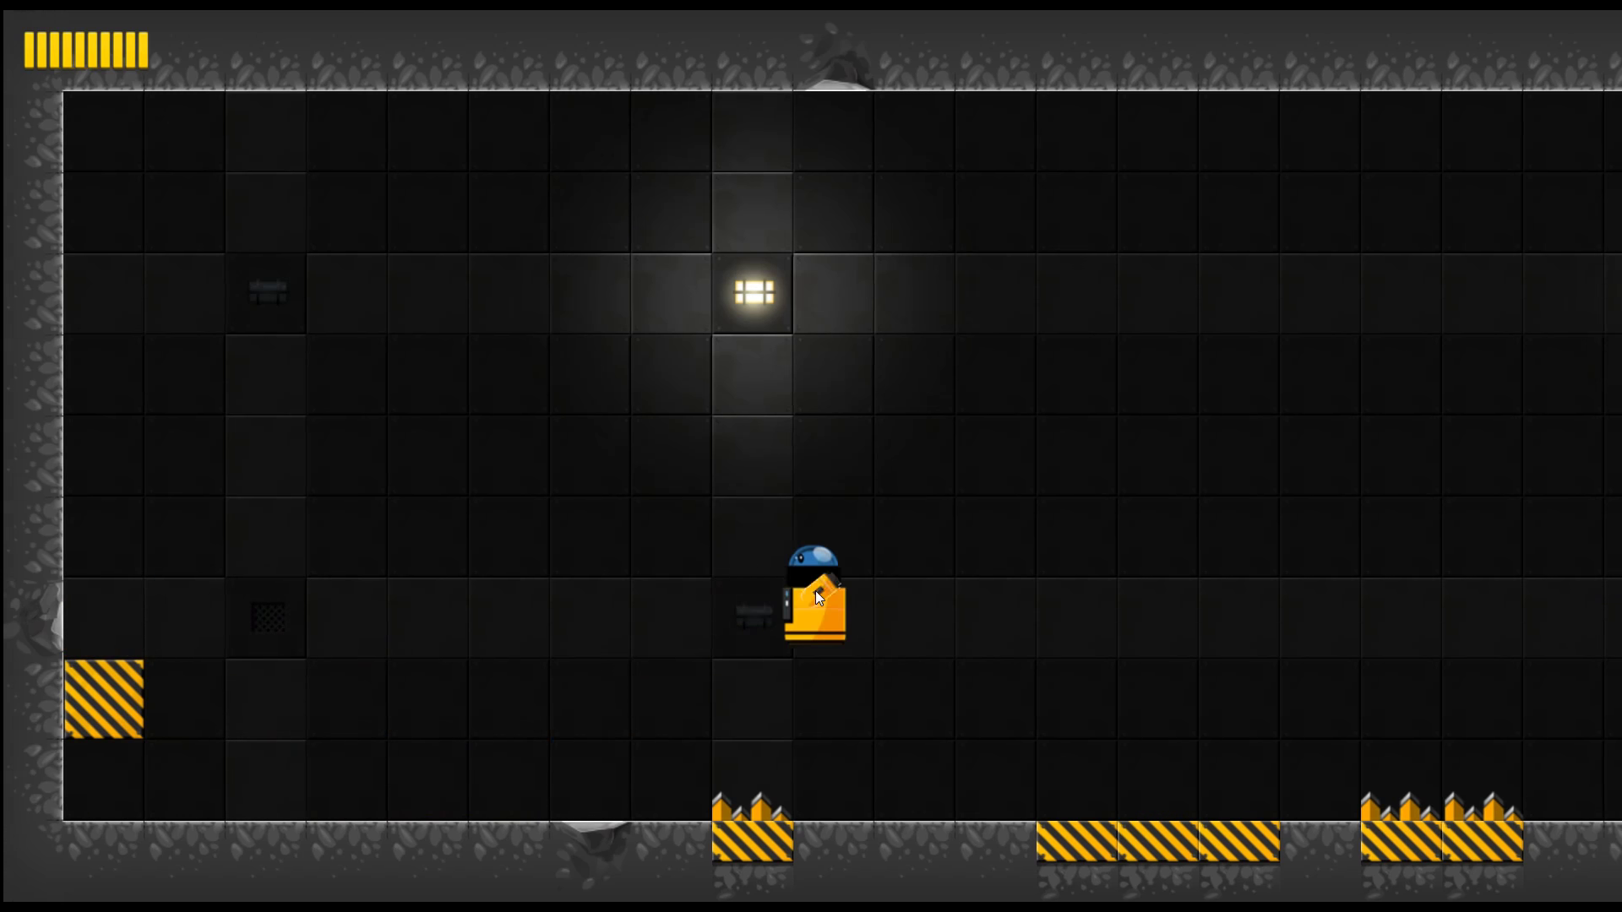
pyautogui.press('Up')
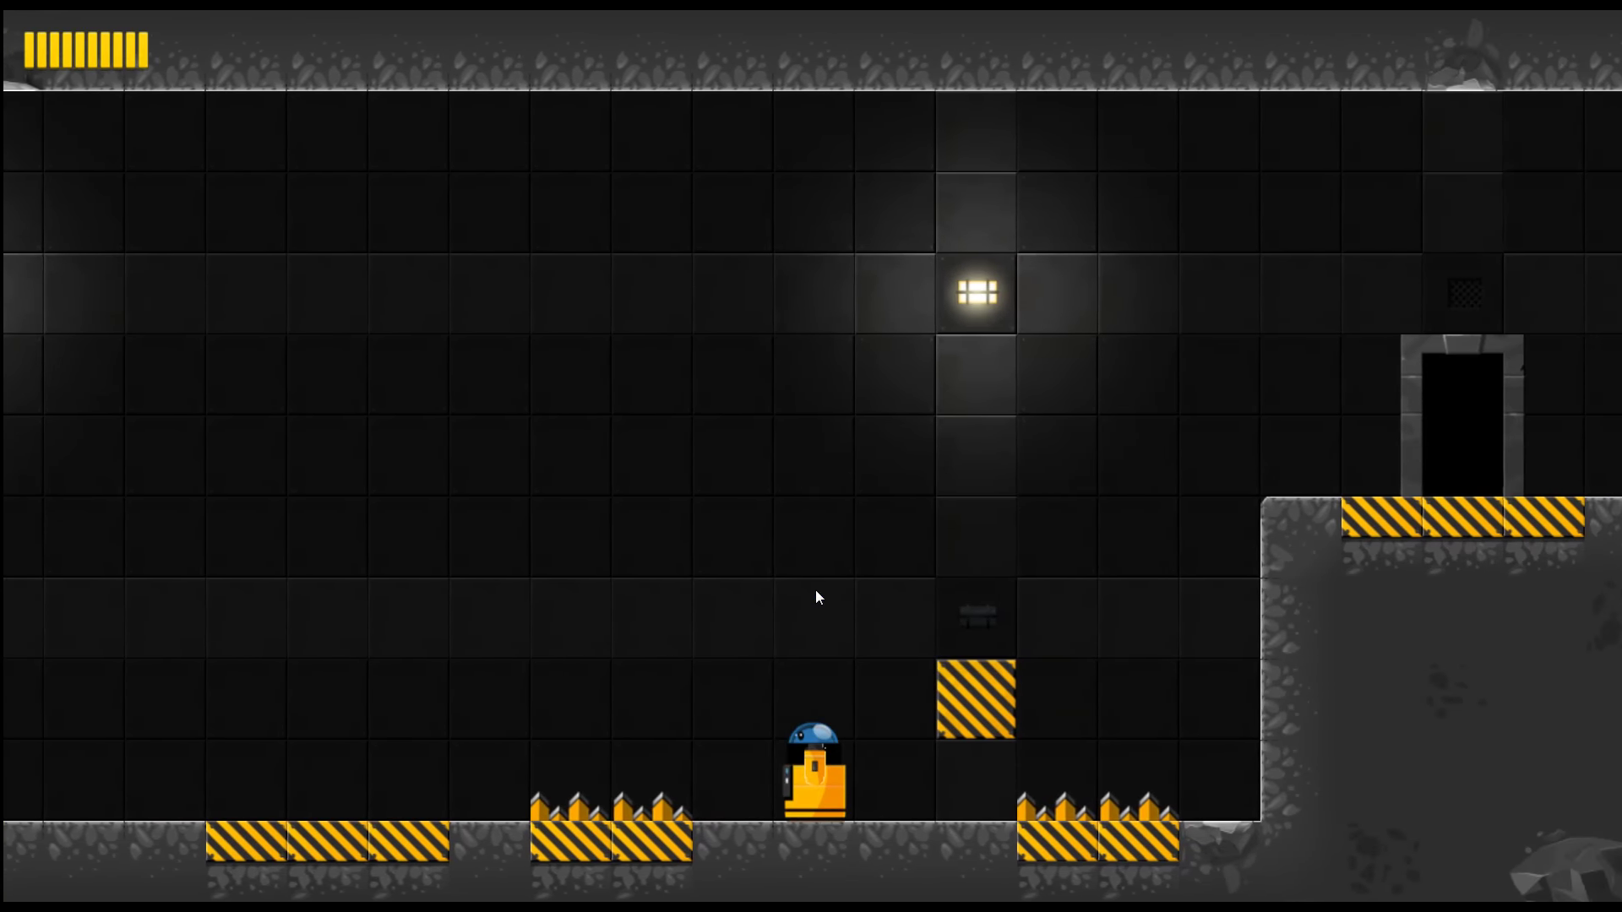
pyautogui.press('Up')
pyautogui.press('Left')
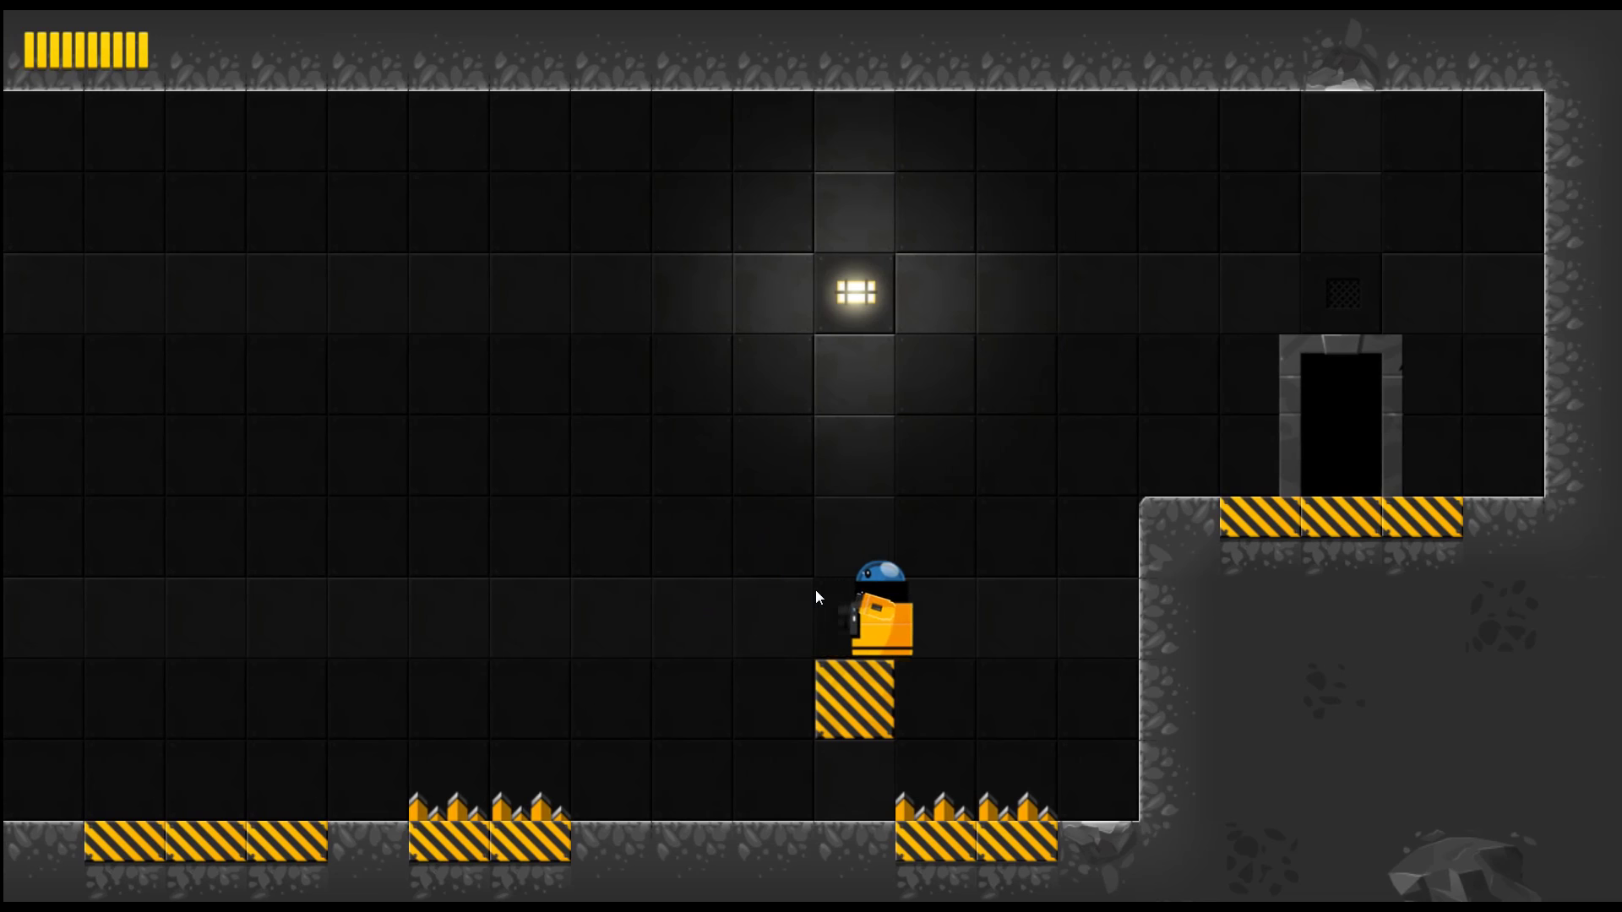
pyautogui.press('Right')
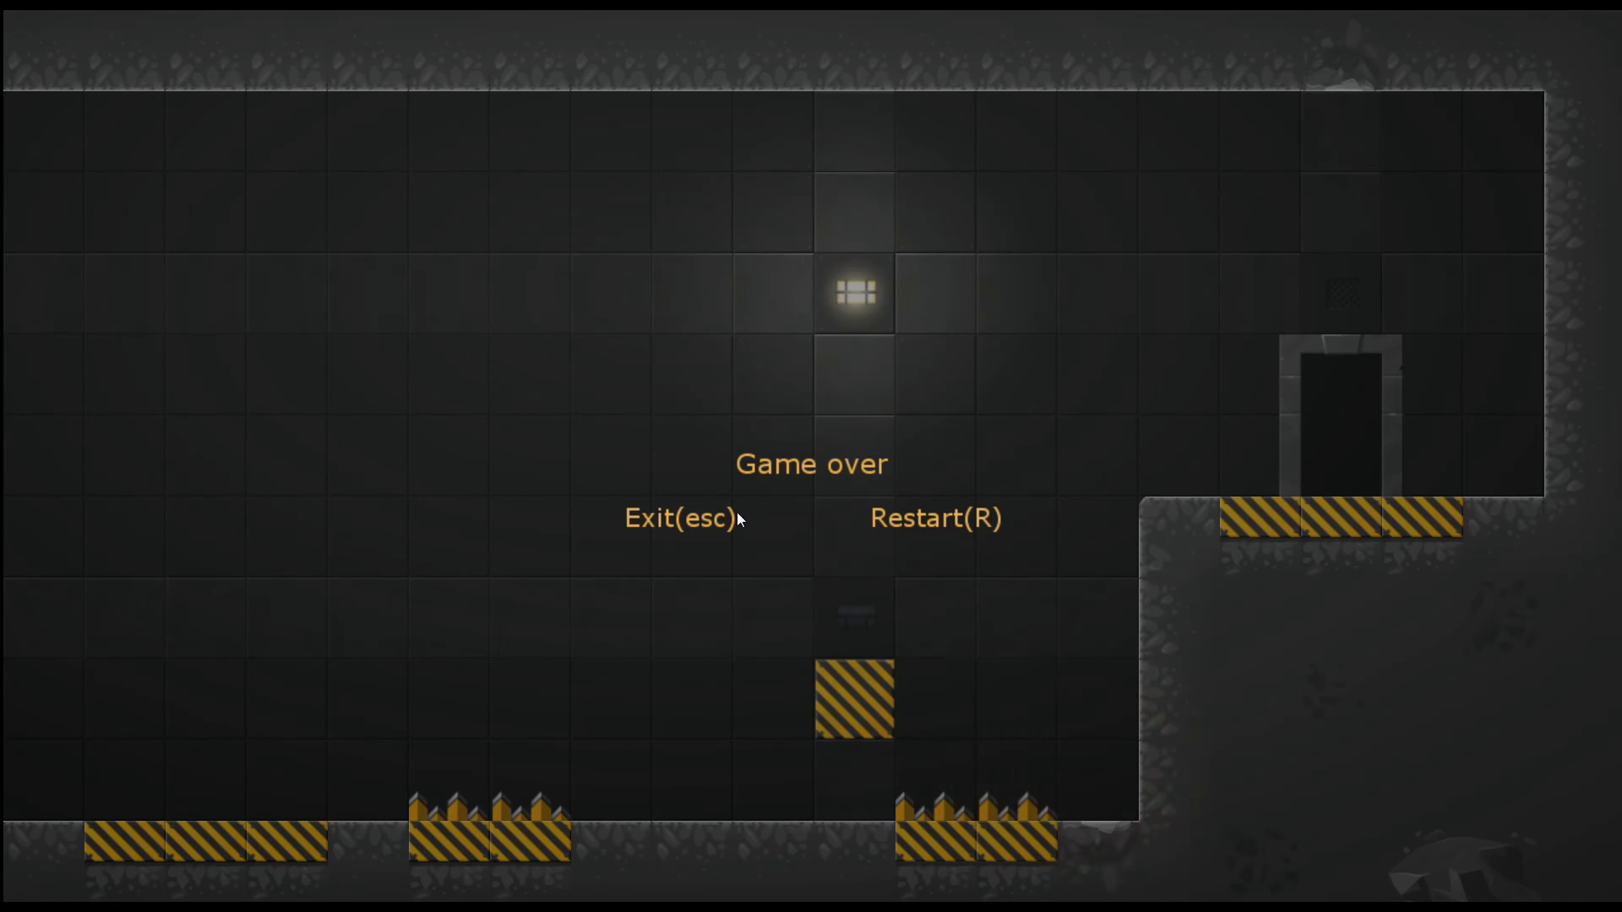
pyautogui.press('r')
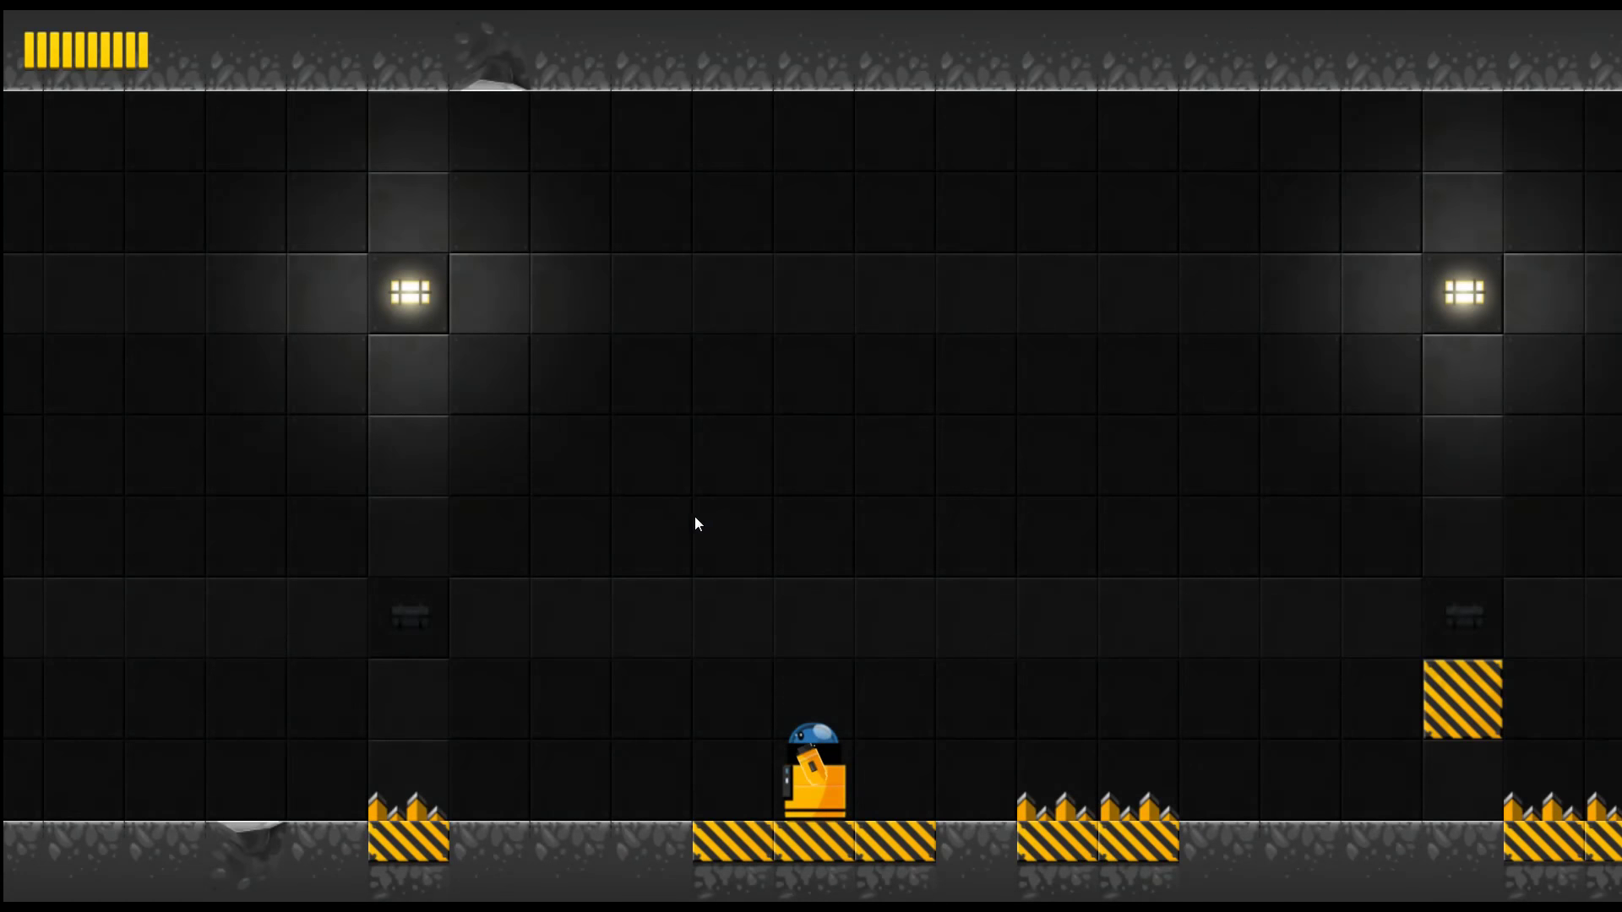
# Pause level 2 to show the Exit(enter) and Continue(esc) menu.
pyautogui.press('Escape')
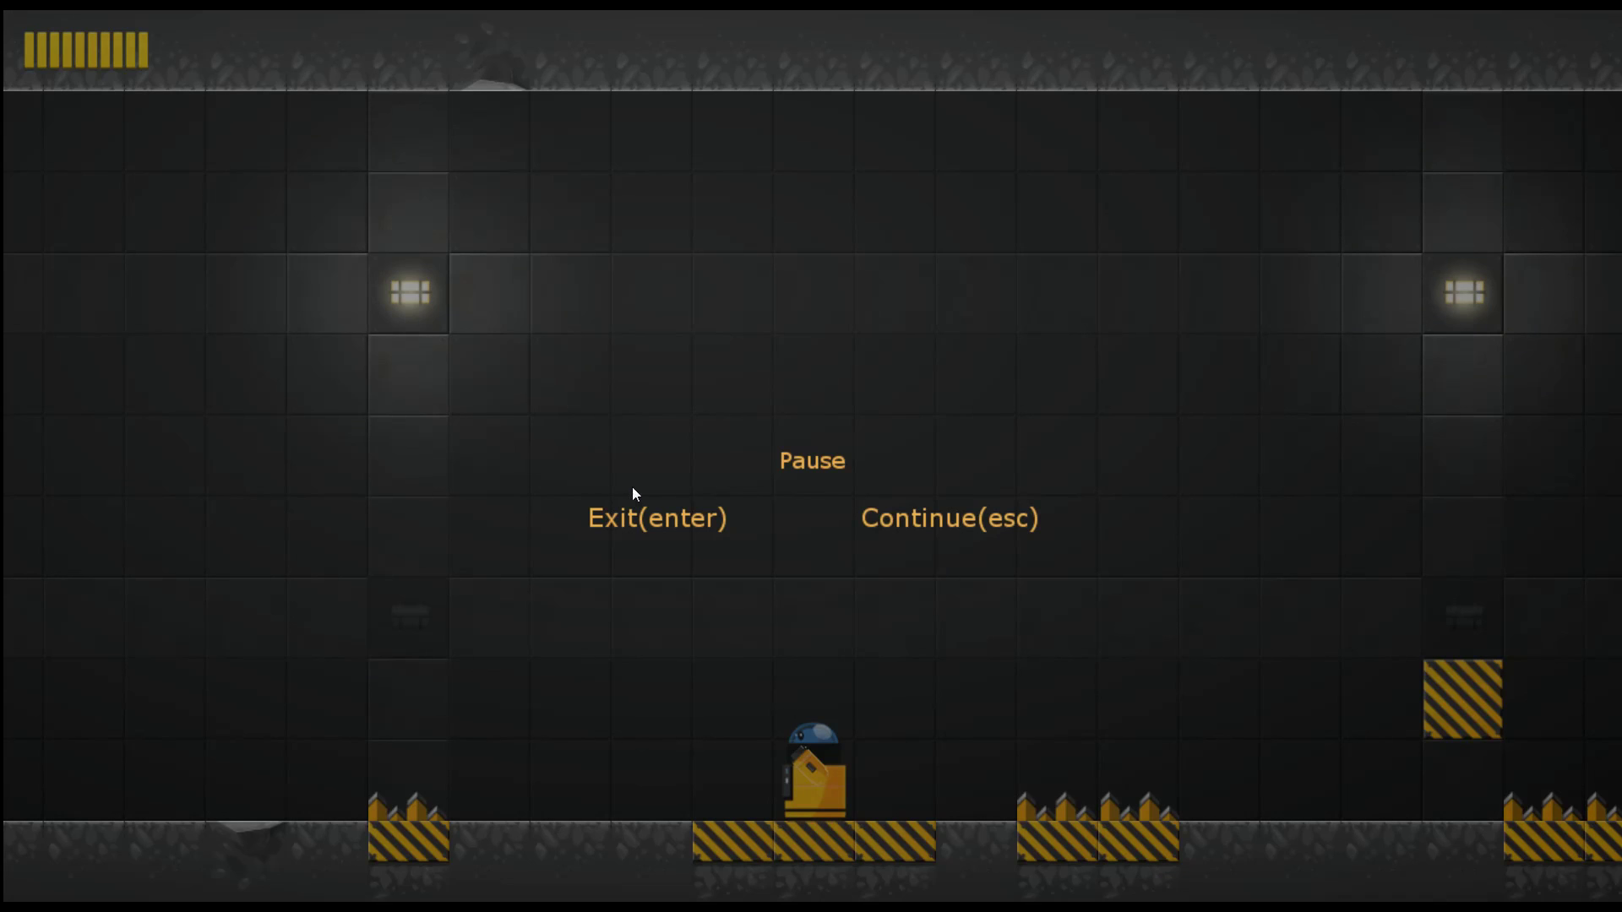